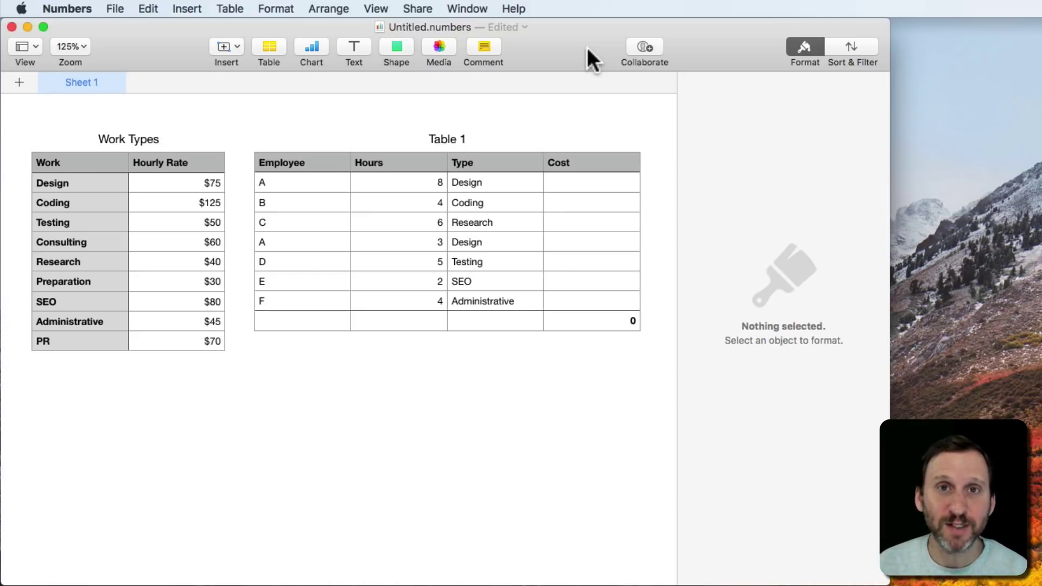
# Examine the work names and their hourly rates in the Work Types table.
pyautogui.click(92, 166)
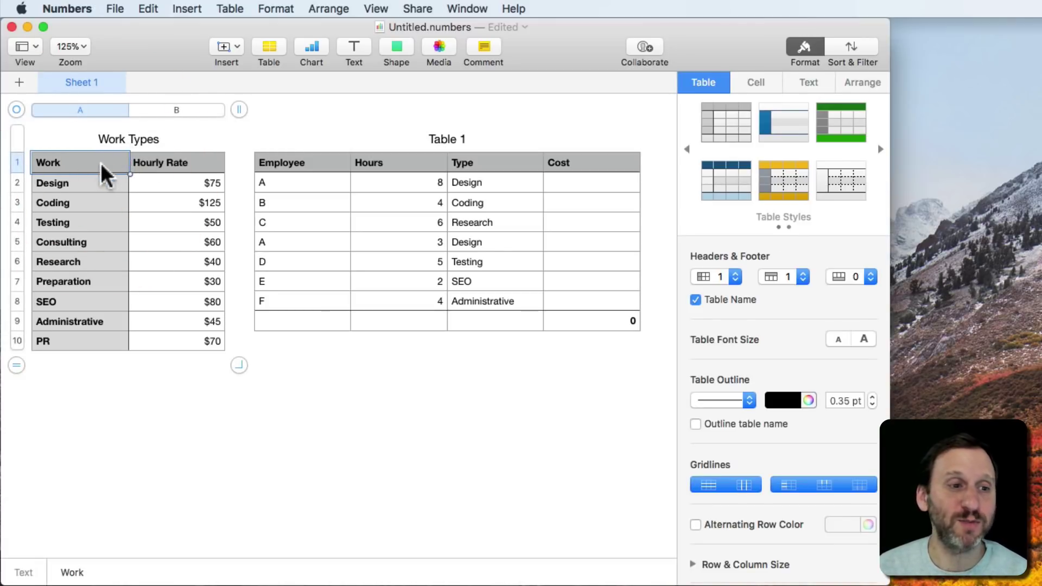
pyautogui.click(81, 180)
pyautogui.click(73, 203)
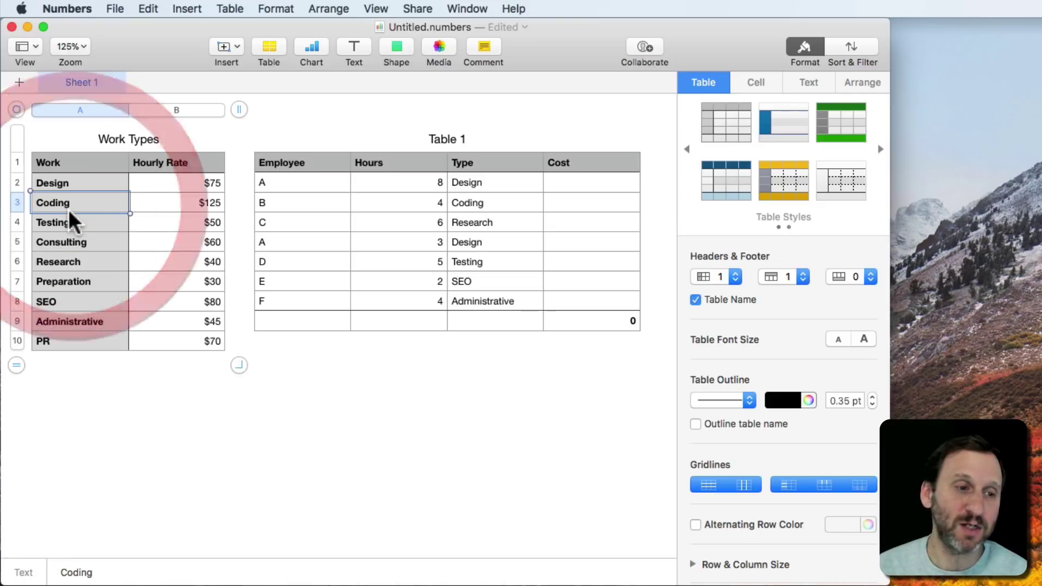
pyautogui.click(66, 222)
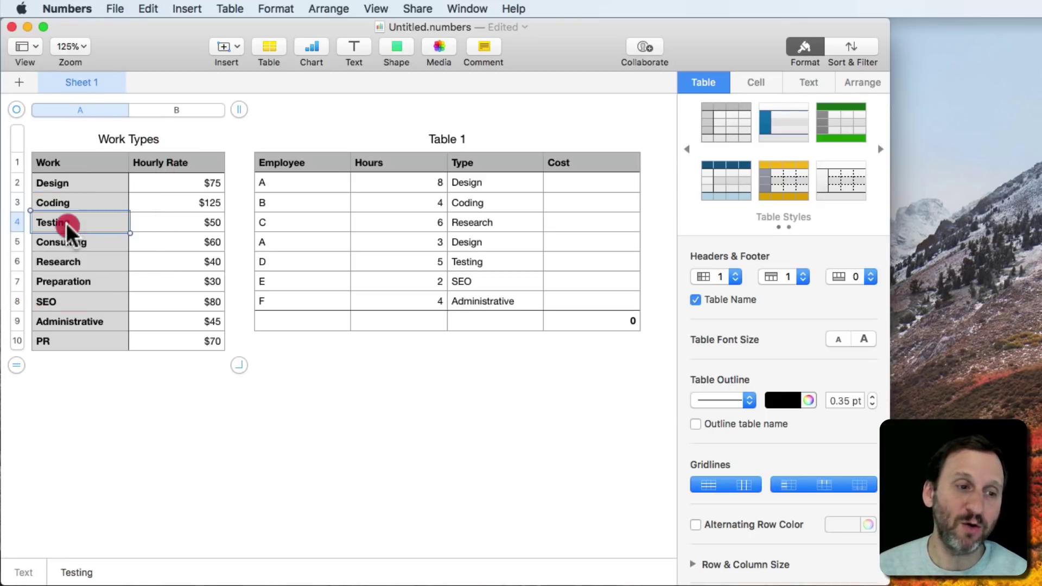
pyautogui.click(180, 183)
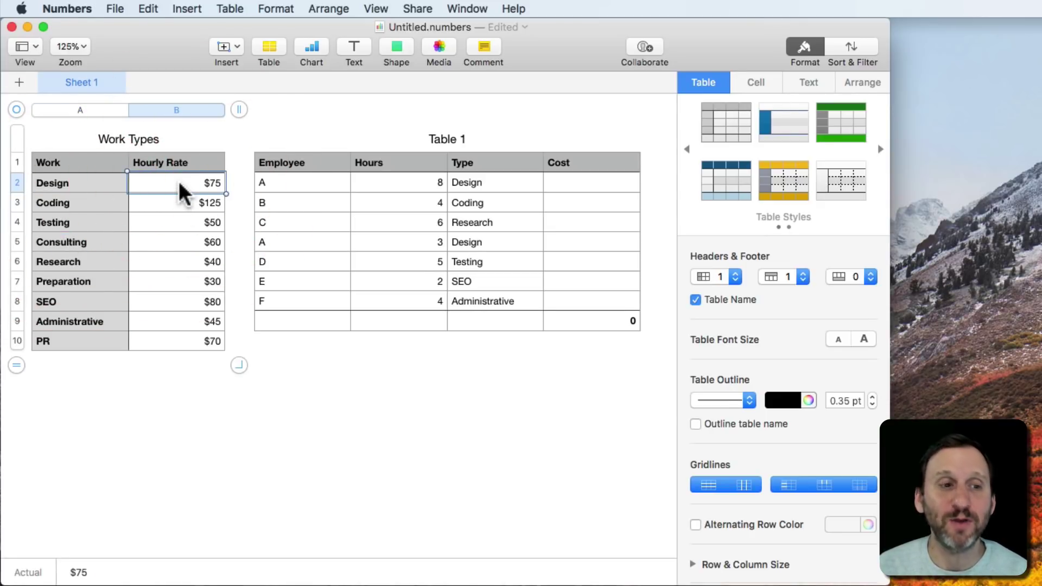
pyautogui.moveTo(210, 194)
pyautogui.click(176, 209)
pyautogui.click(172, 226)
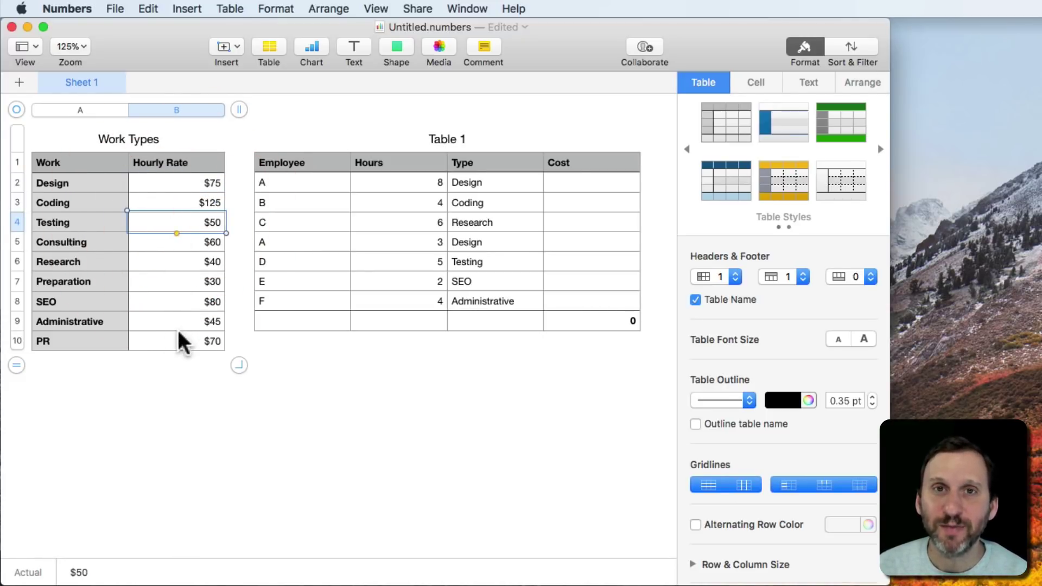
# Review the employee, hours and work type entries in the first three data rows of Table 1.
pyautogui.click(358, 179)
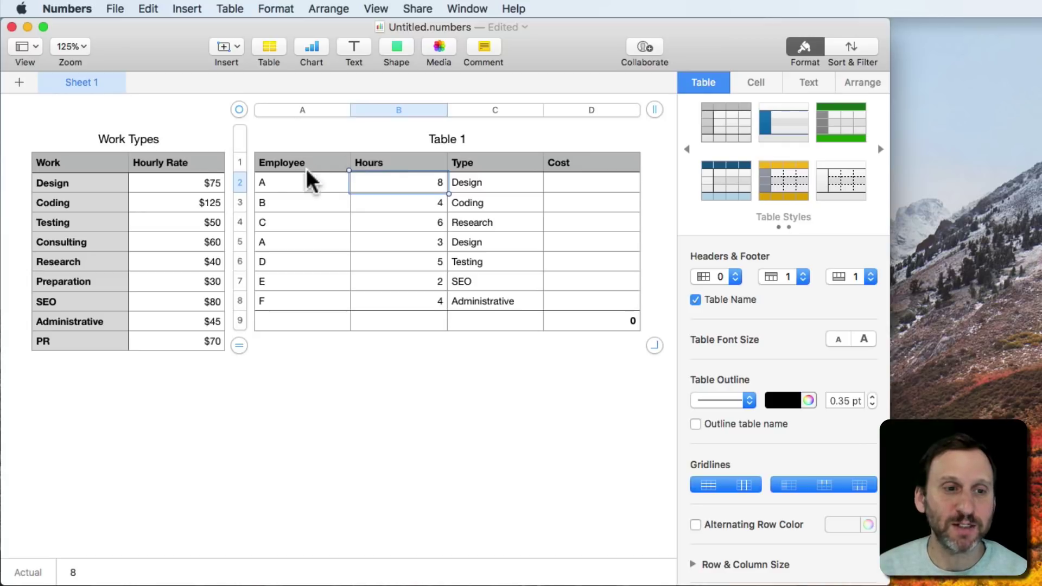
pyautogui.click(284, 179)
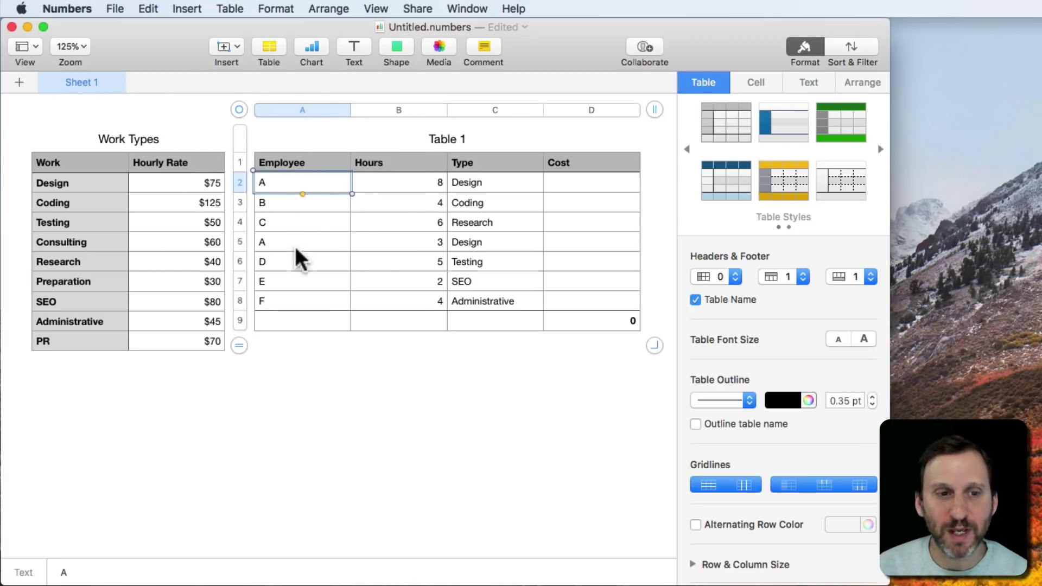
pyautogui.click(408, 180)
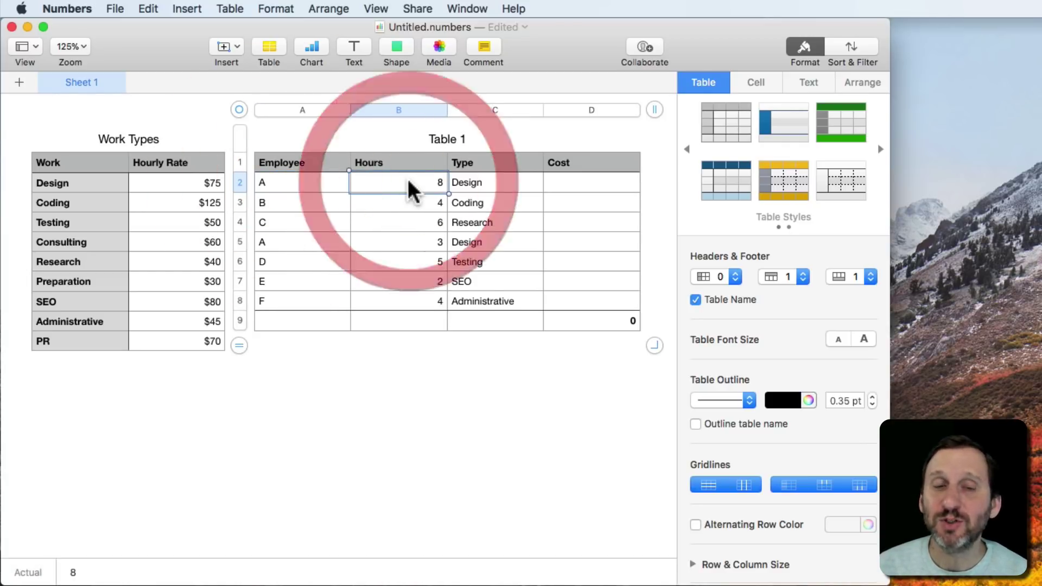
pyautogui.click(486, 187)
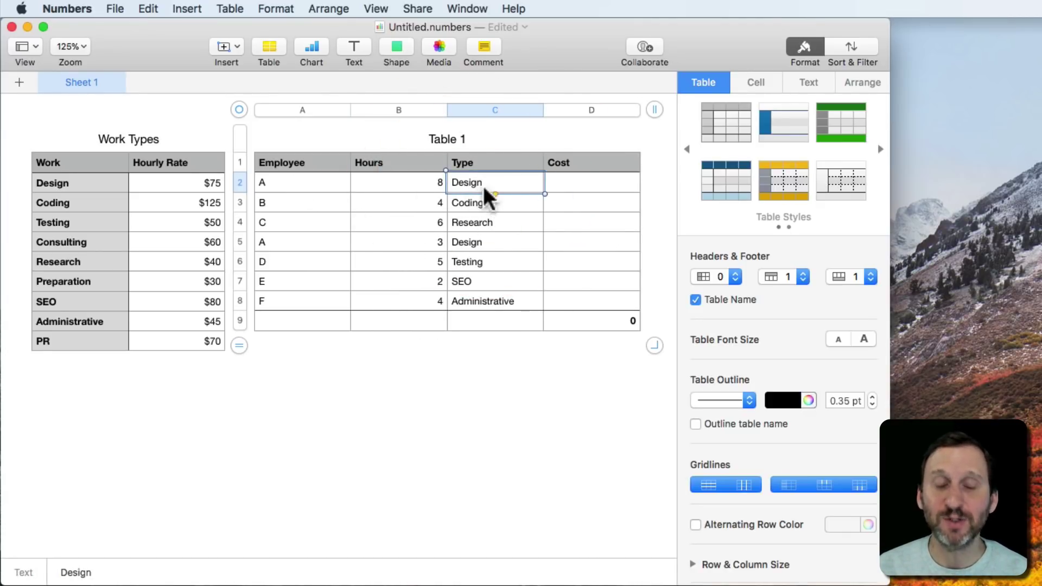
pyautogui.click(303, 201)
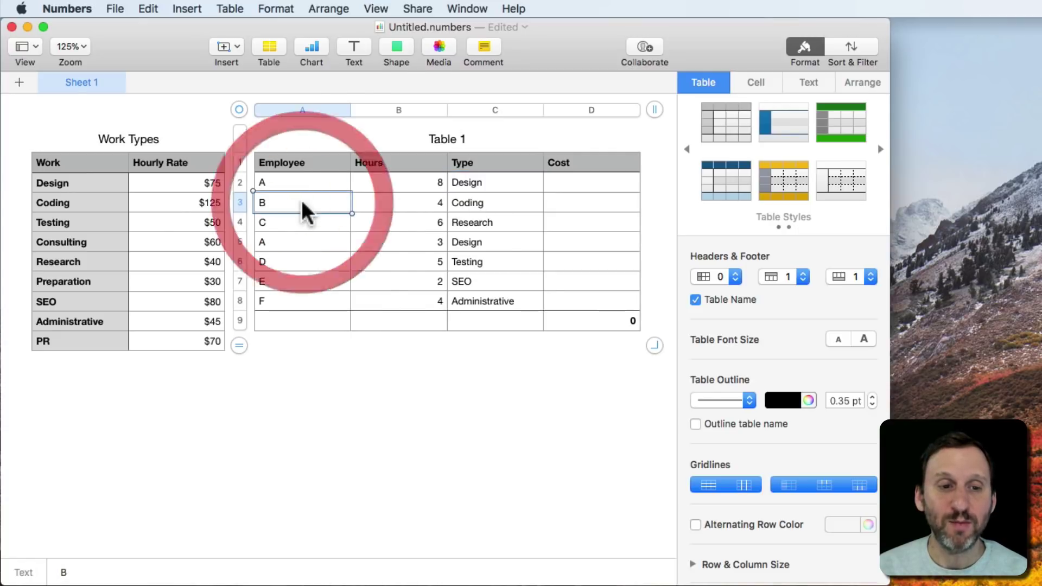
pyautogui.click(414, 201)
pyautogui.click(492, 202)
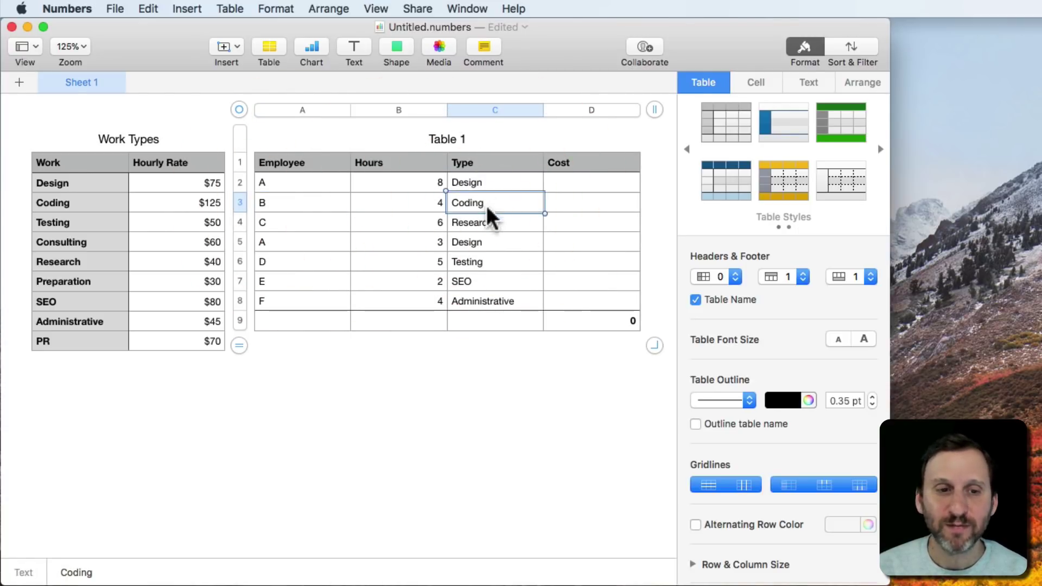
pyautogui.click(264, 222)
pyautogui.click(407, 221)
pyautogui.click(475, 223)
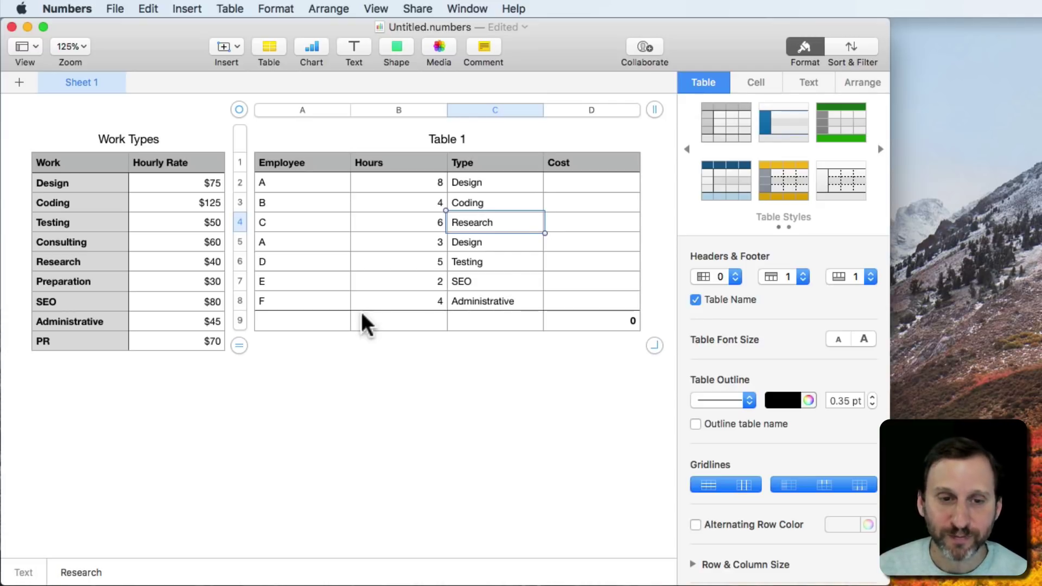
# Trace what the first Cost cell depends on: its Design type, the matching hourly rate and the hours worked.
pyautogui.click(585, 188)
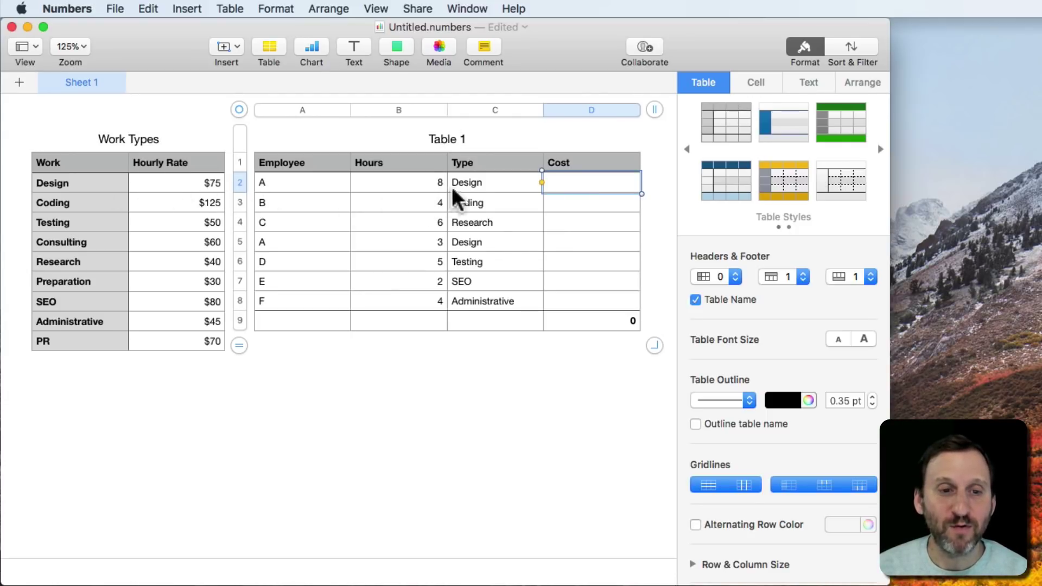
pyautogui.click(476, 185)
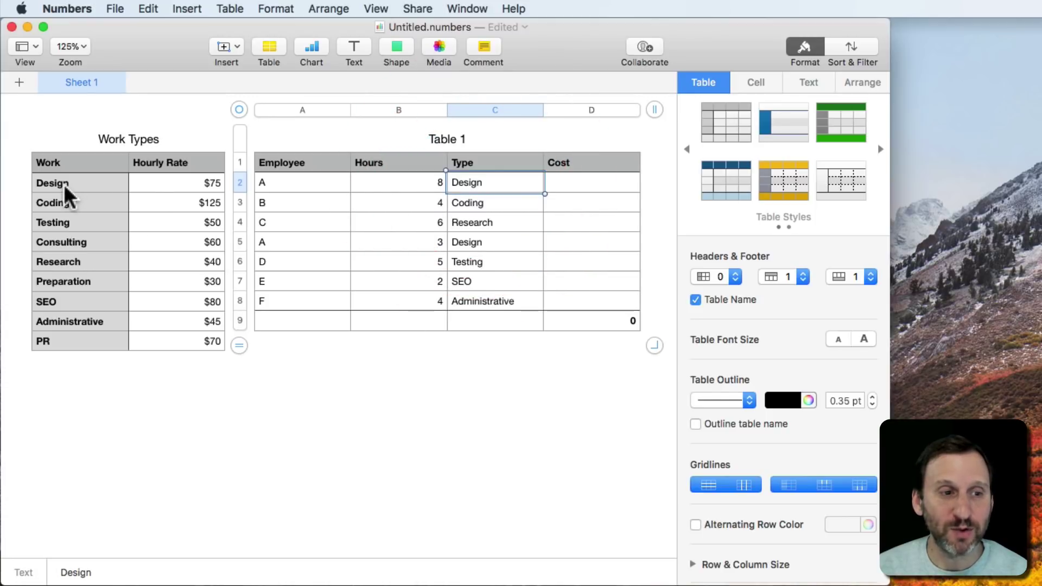
pyautogui.click(165, 185)
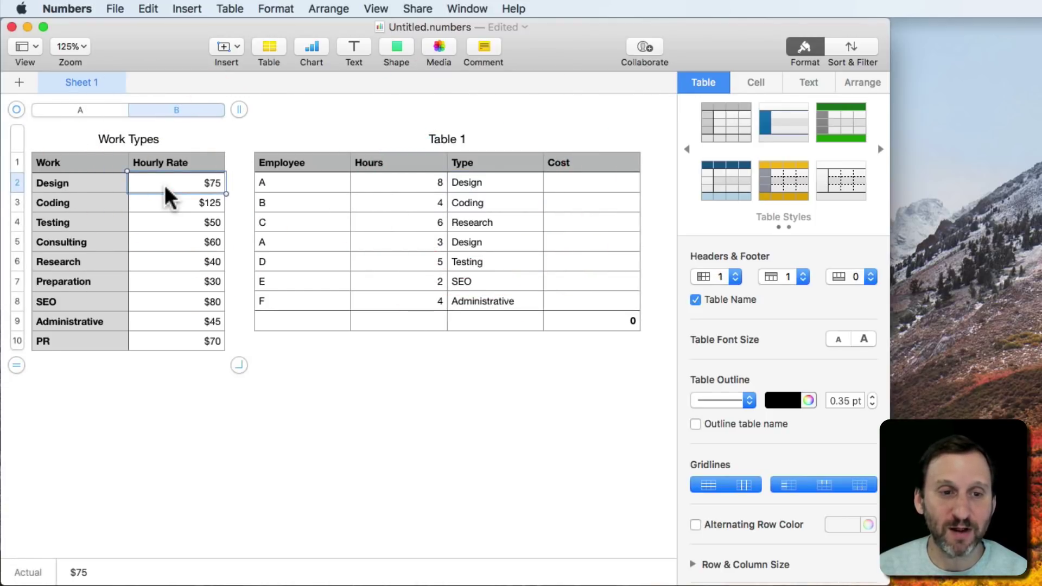
pyautogui.click(413, 180)
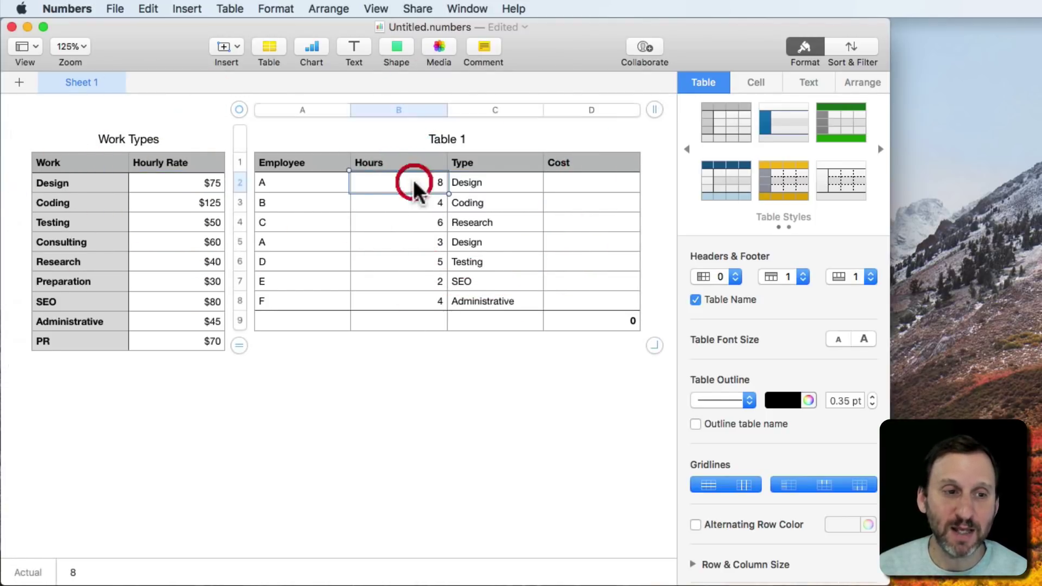
# Start a formula in Cost cell D2 of Table 1 and read the LOOKUP function's argument descriptions.
pyautogui.click(579, 187)
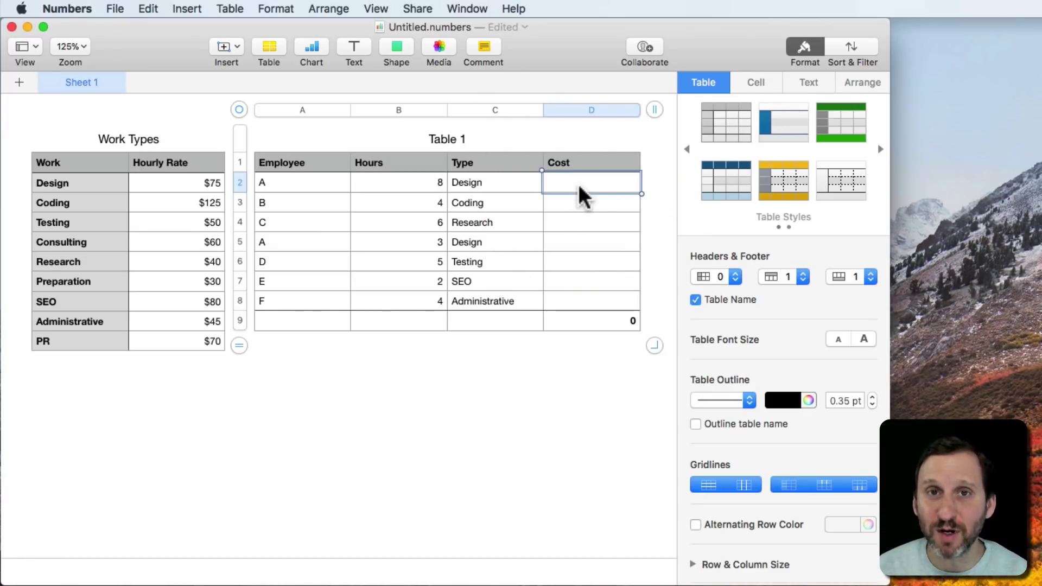
pyautogui.moveTo(568, 187)
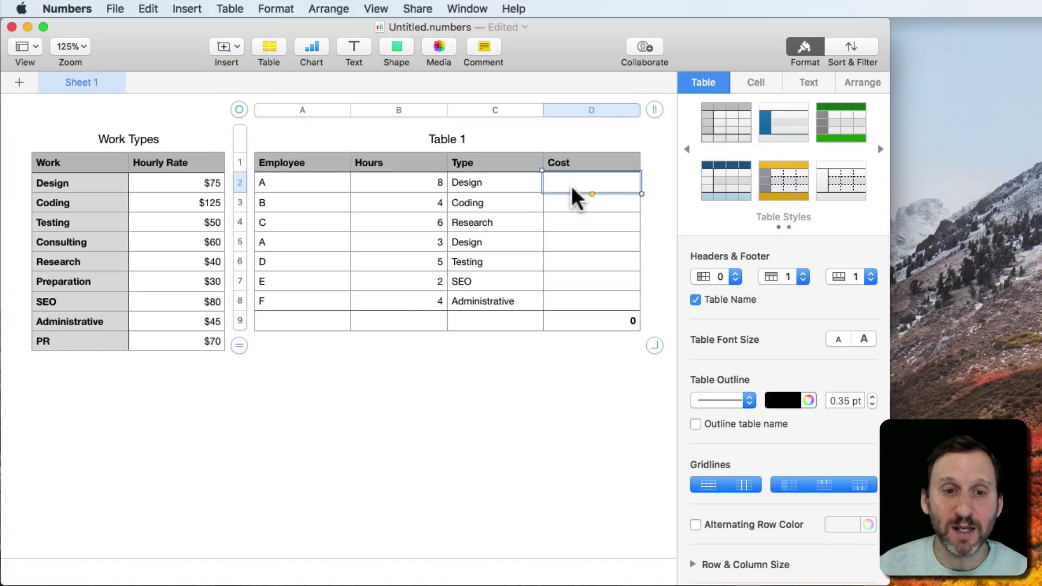
pyautogui.write('=')
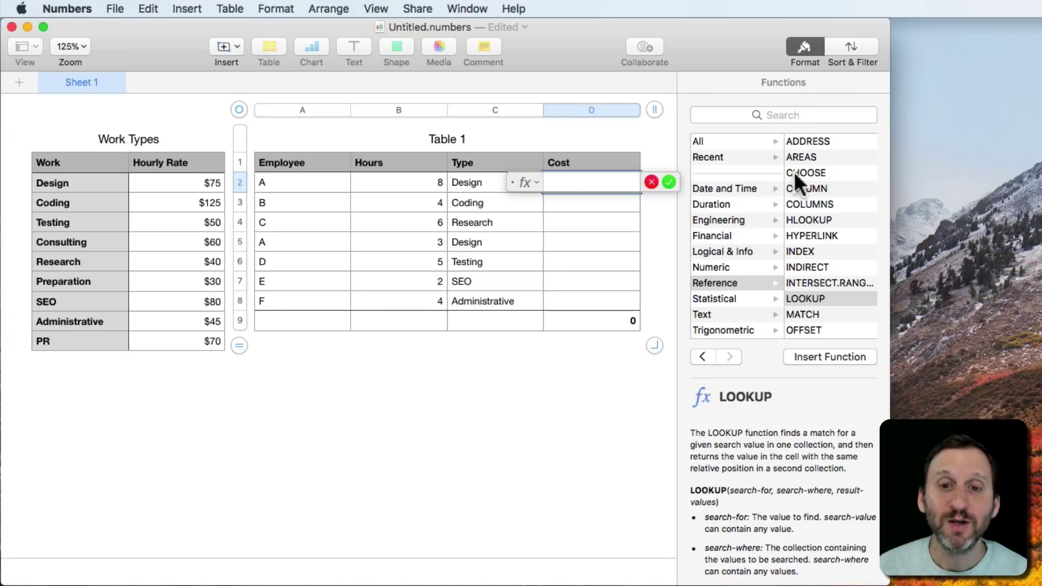
pyautogui.click(809, 294)
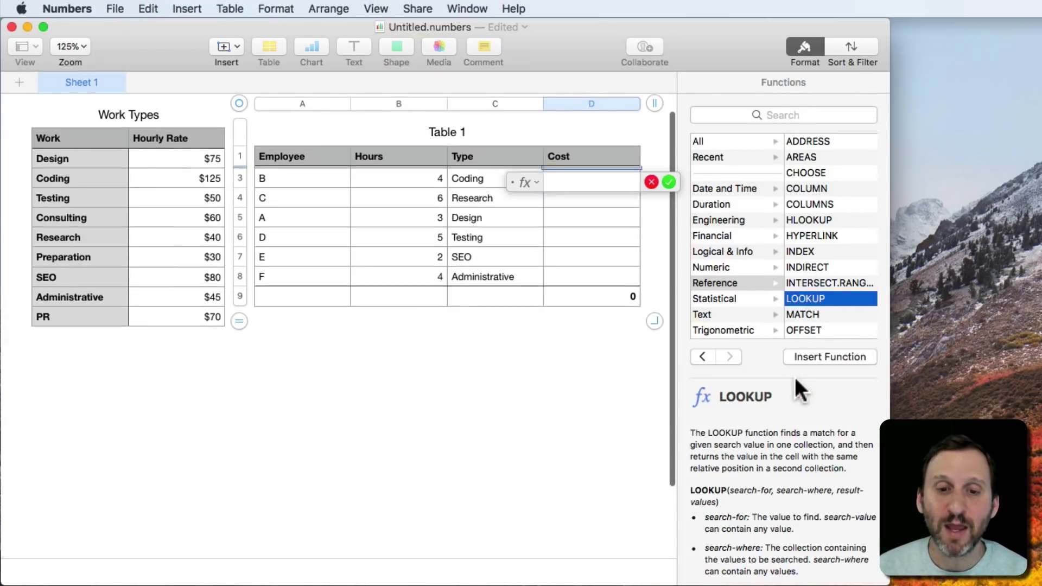
pyautogui.scroll(-5, 788, 487)
pyautogui.scroll(5, 788, 487)
pyautogui.scroll(2, 788, 495)
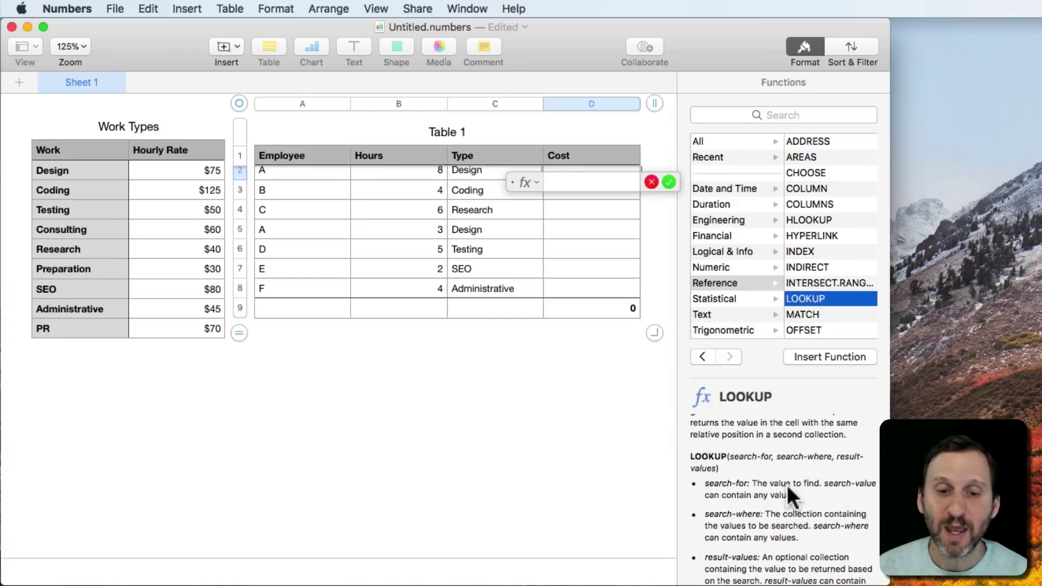
# Build the start of the D2 formula as the hours in B2 multiplied by the LOOKUP function.
pyautogui.click(560, 176)
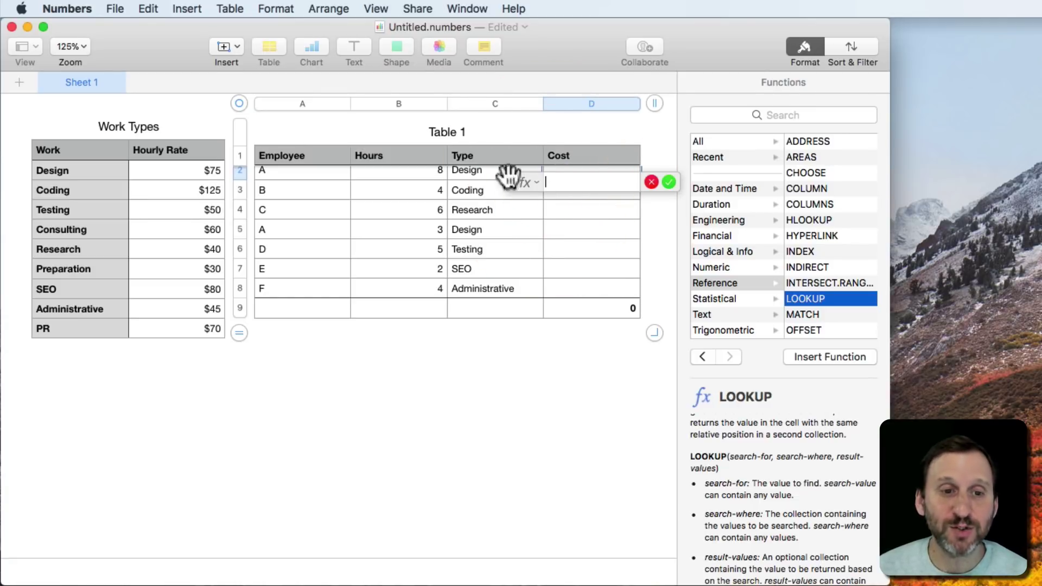
pyautogui.scroll(2, 436, 183)
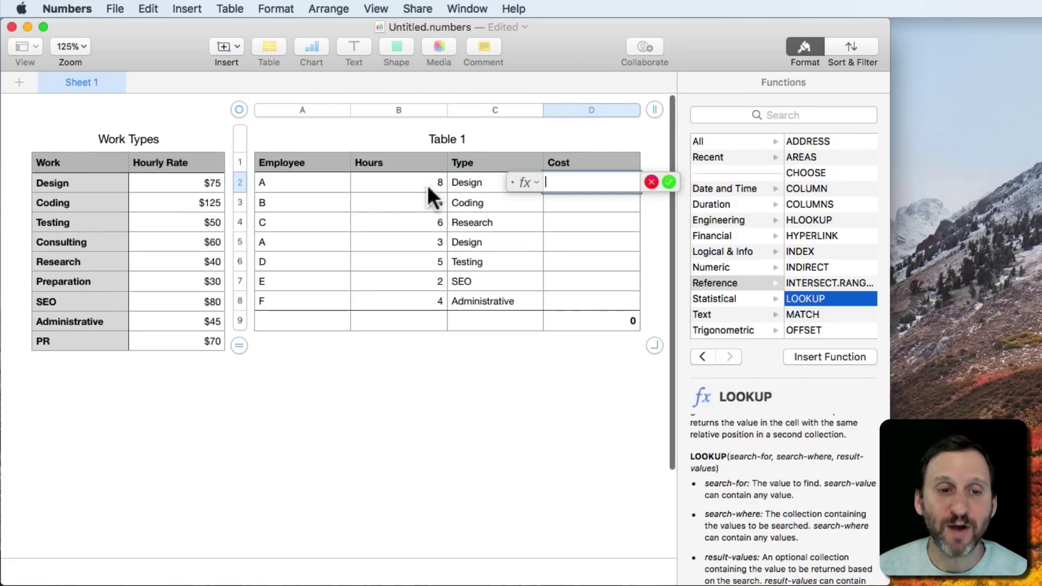
pyautogui.click(428, 185)
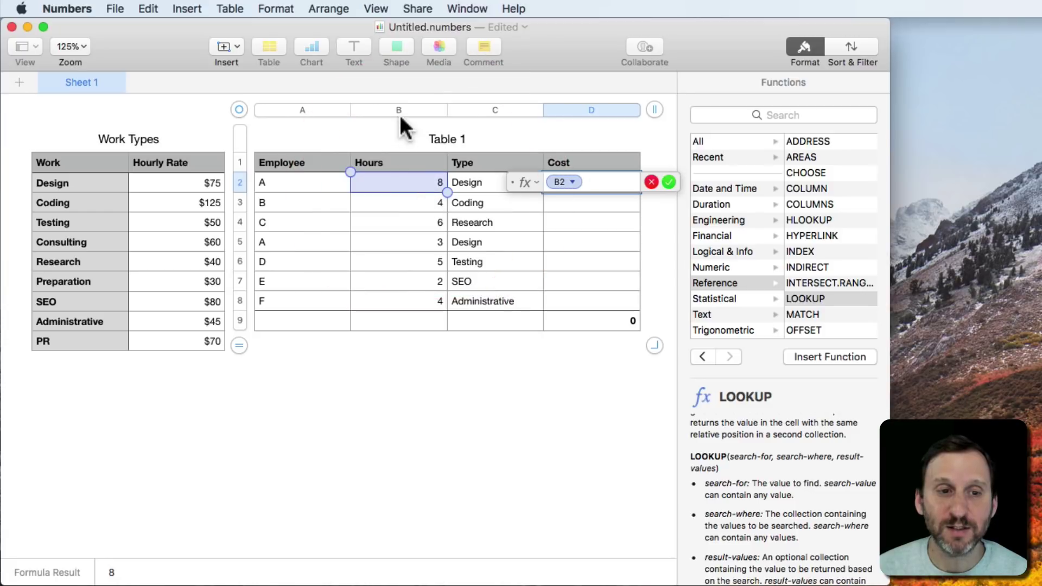
pyautogui.write('*')
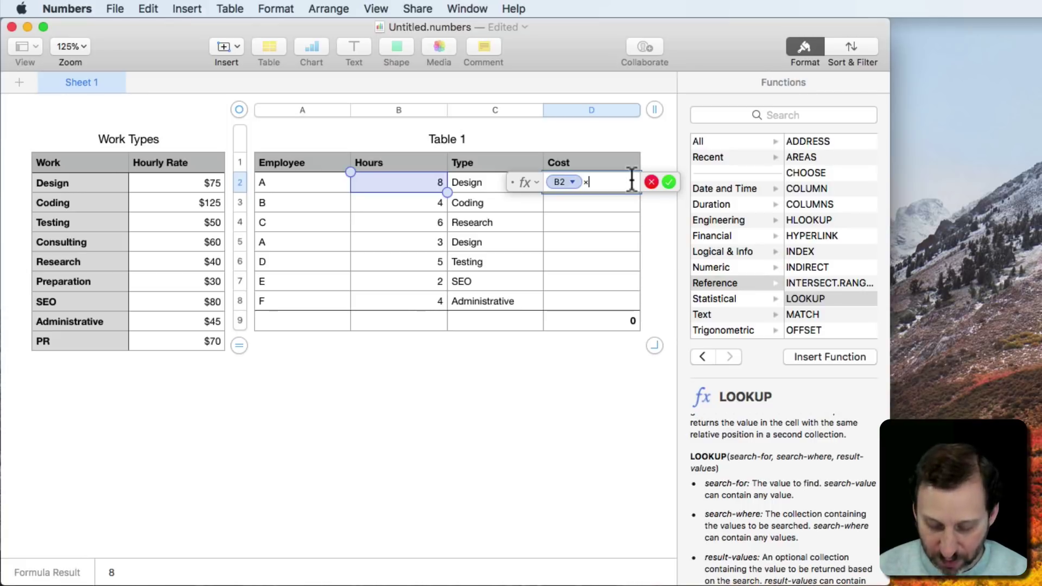
pyautogui.write('LOOKUP')
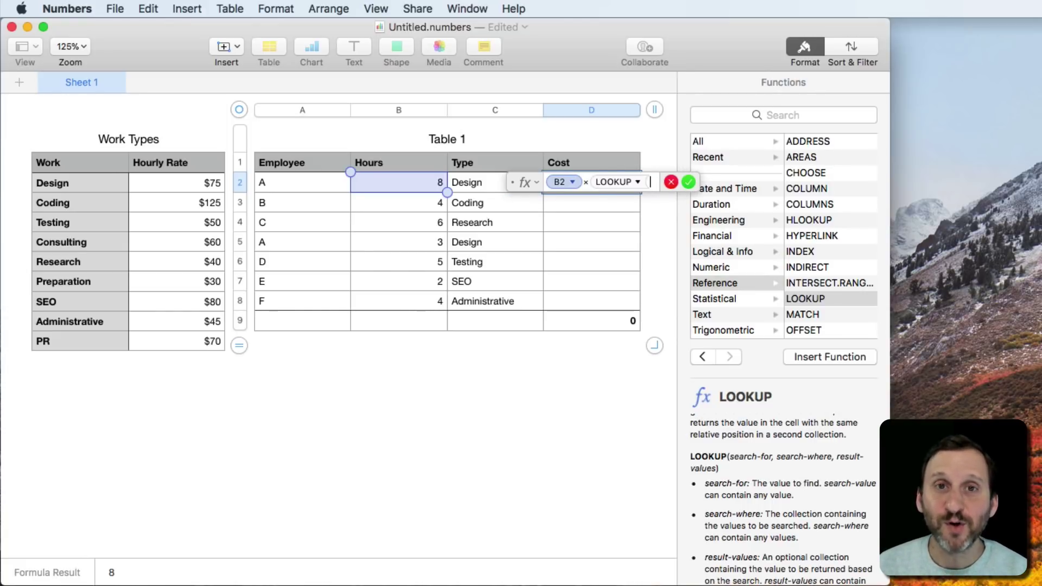
# Complete the LOOKUP with C2 as search value, Work Types column A to search and the Hourly Rate column as result, and accept the formula.
pyautogui.click(472, 184)
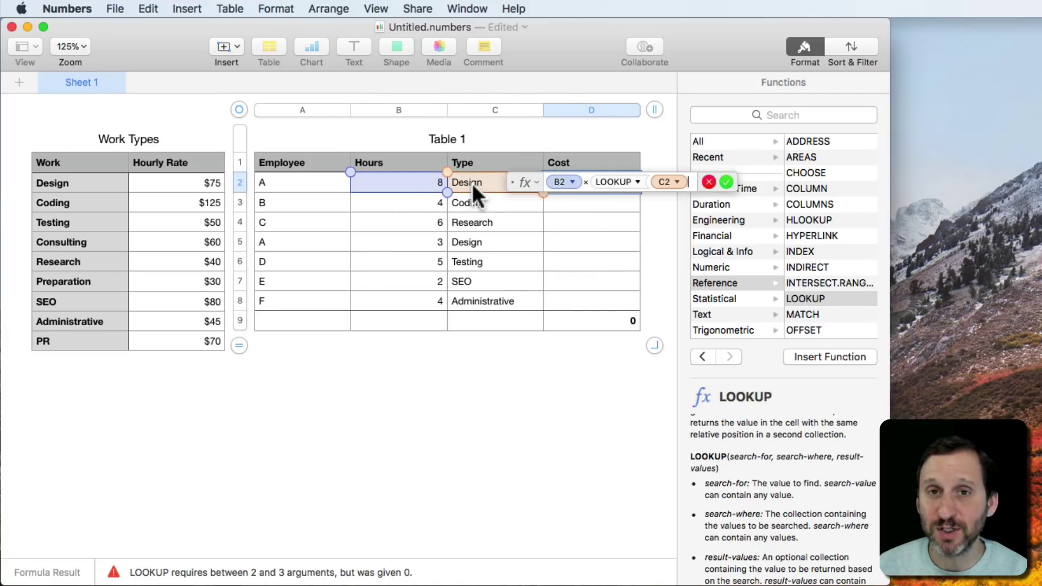
pyautogui.write(',')
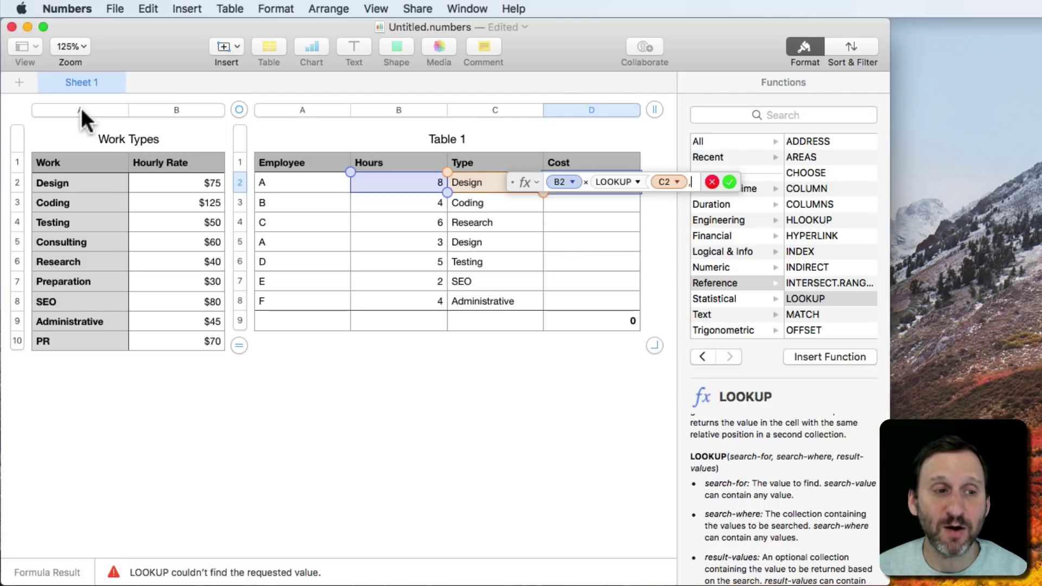
pyautogui.click(81, 110)
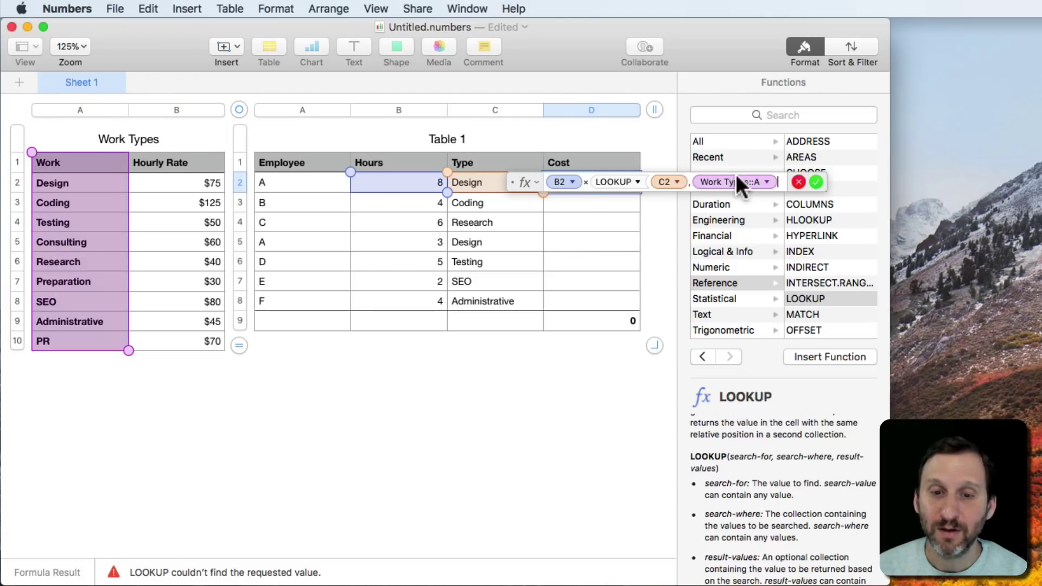
pyautogui.write(',')
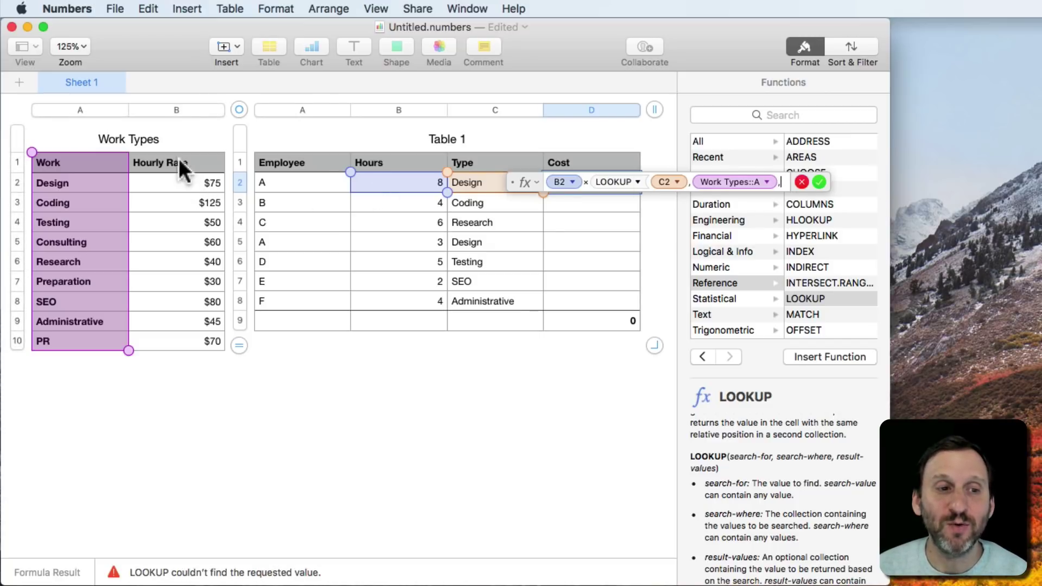
pyautogui.click(175, 109)
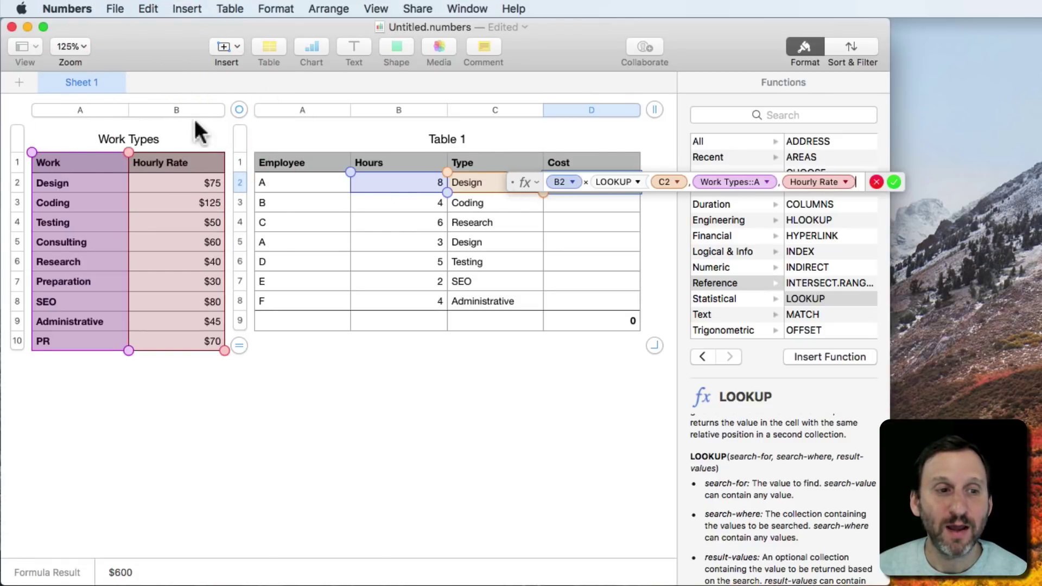
pyautogui.write(')')
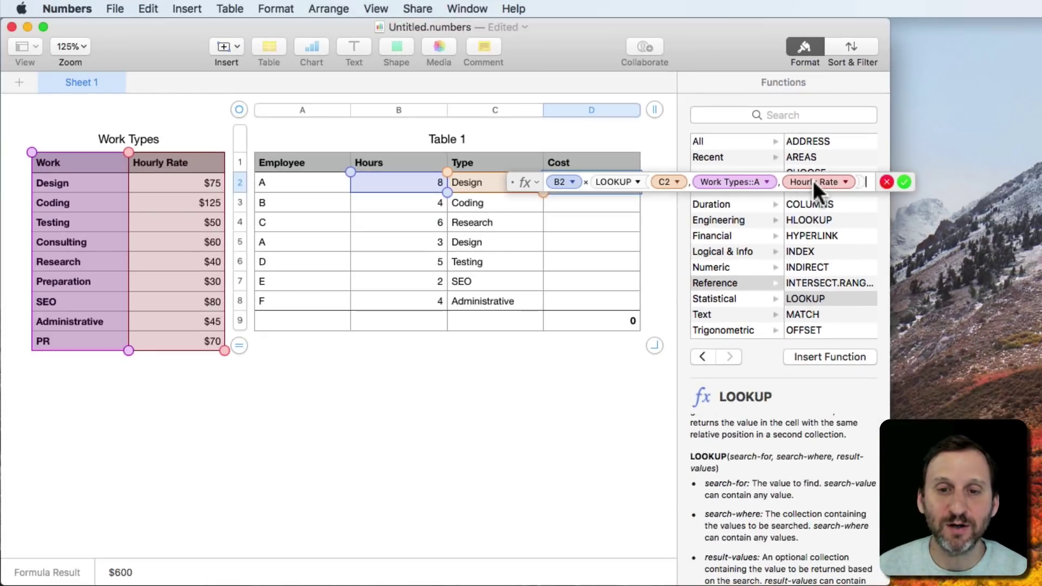
pyautogui.press('Return')
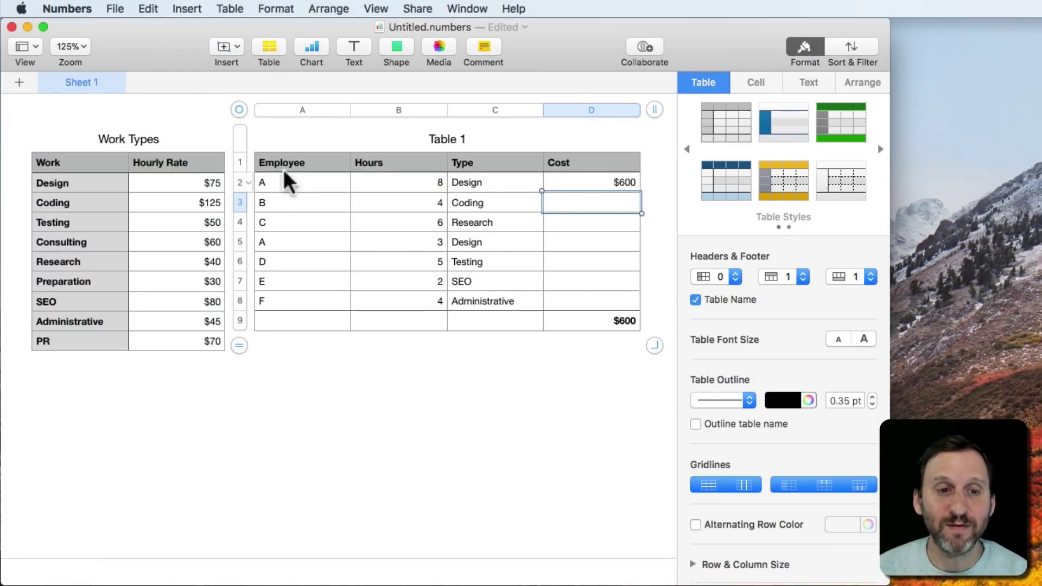
# Copy the Cost formula from D2 of Table 1 into cells D3 through D8.
pyautogui.click(605, 181)
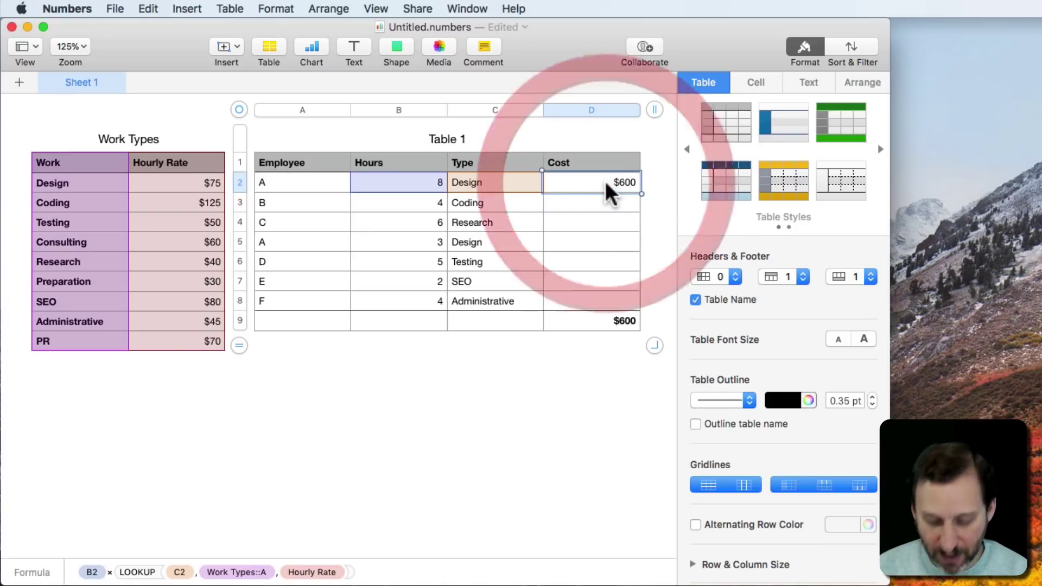
pyautogui.moveTo(598, 202); pyautogui.dragTo(601, 297)
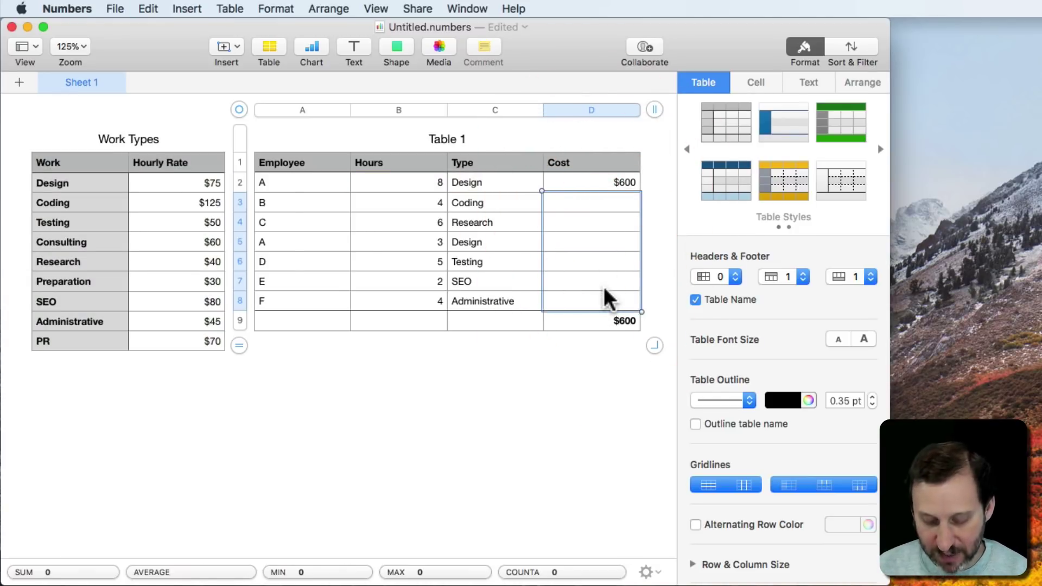
pyautogui.press('super+v')
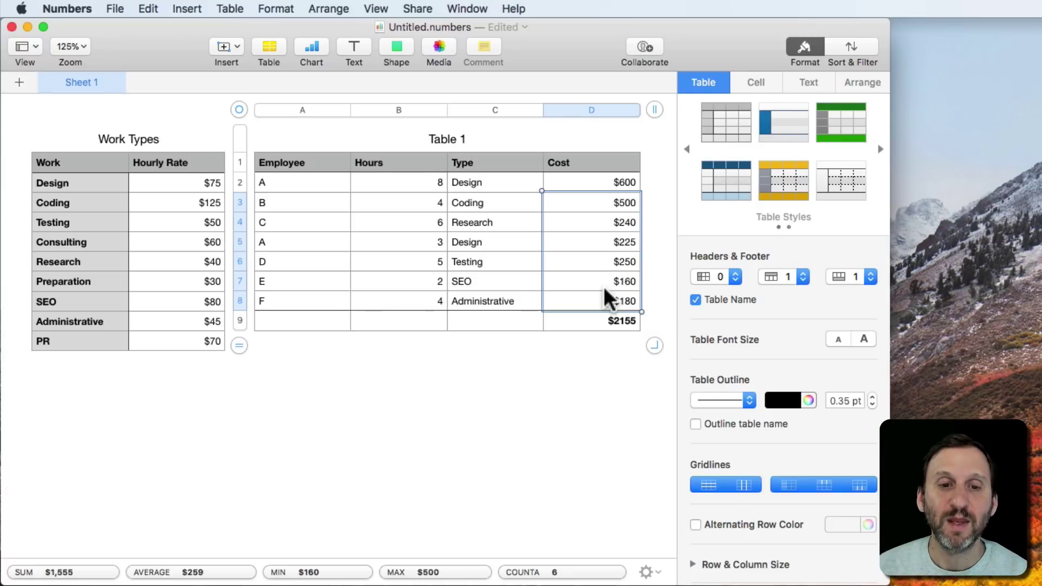
# Examine the copied formula in Cost cell D3 and the cells and Work Types columns it references.
pyautogui.click(607, 209)
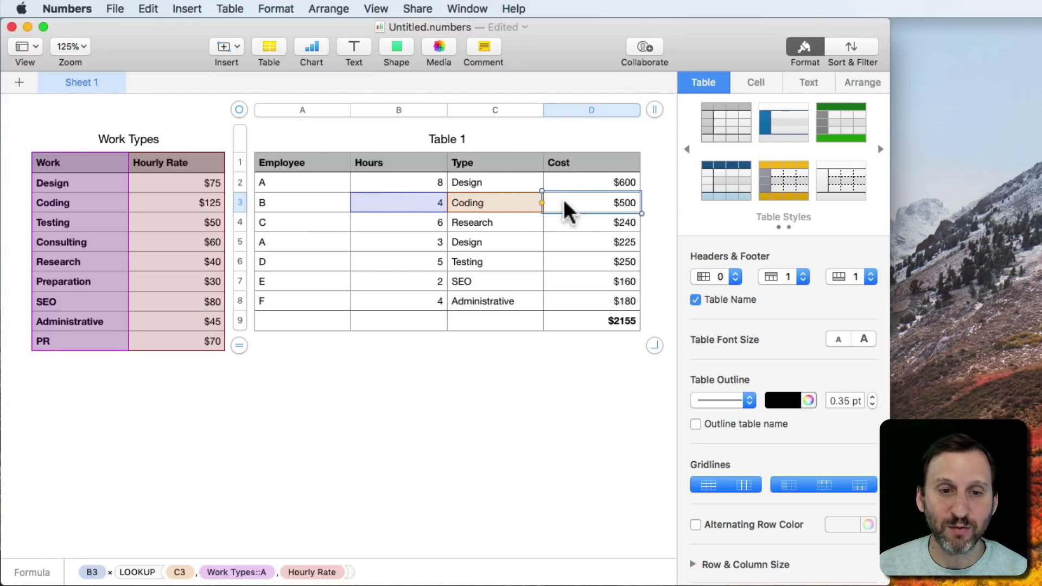
pyautogui.doubleClick(595, 203)
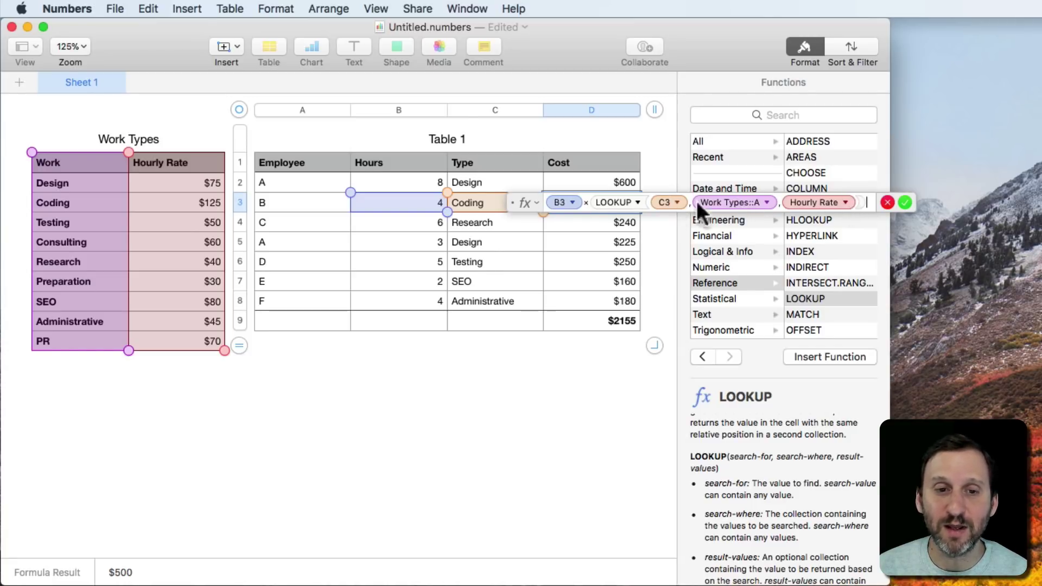
pyautogui.press('Return')
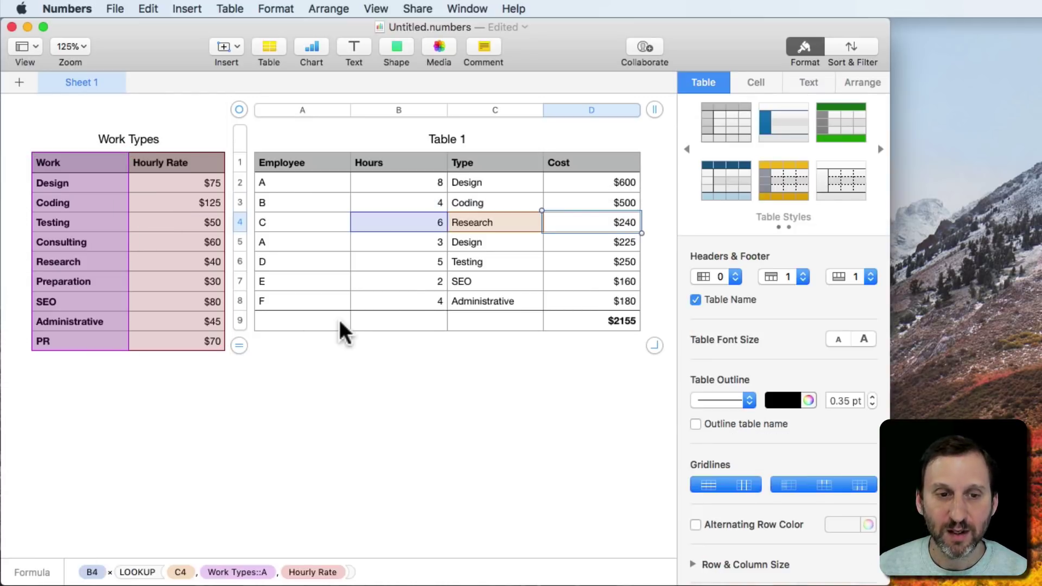
pyautogui.click(590, 200)
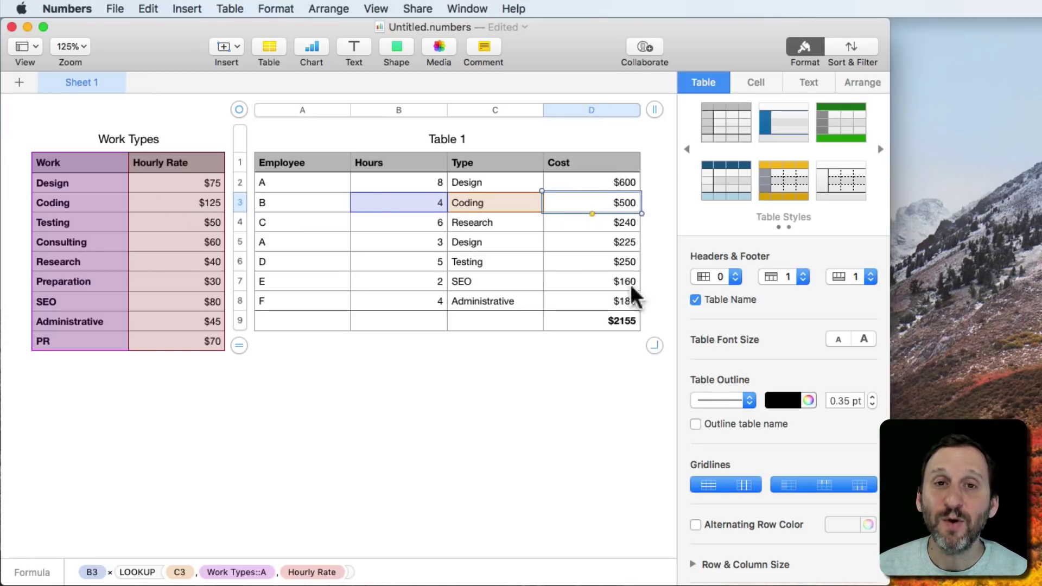
# Examine the SUM formula in the Cost column's footer cell D9.
pyautogui.click(621, 319)
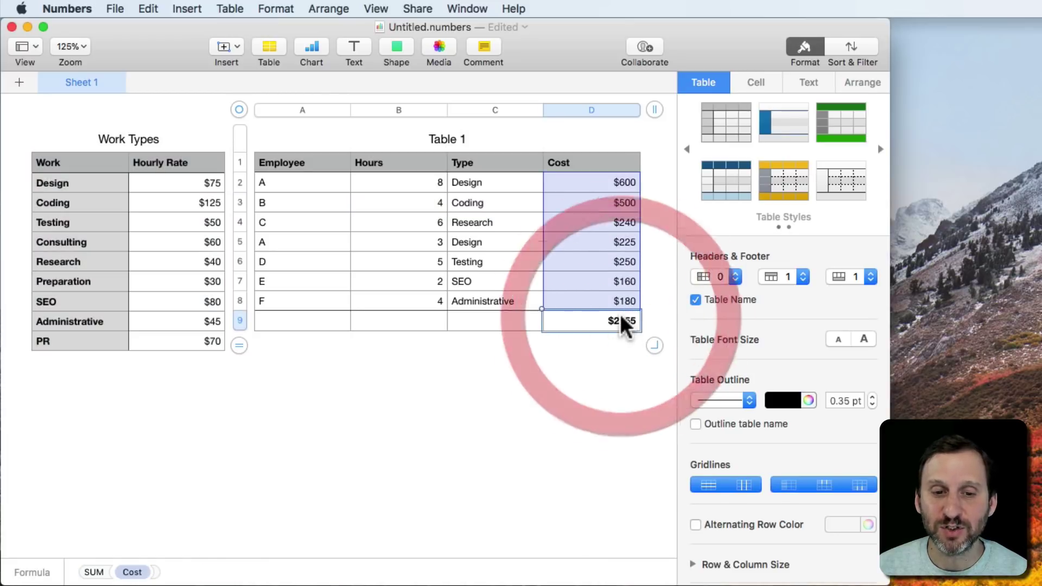
pyautogui.click(619, 320)
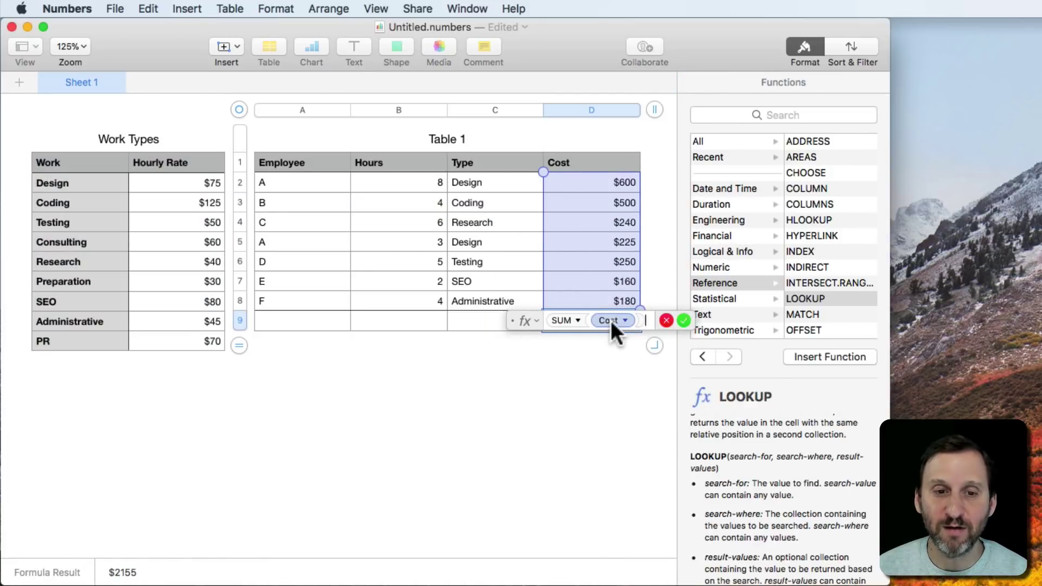
pyautogui.press('Return')
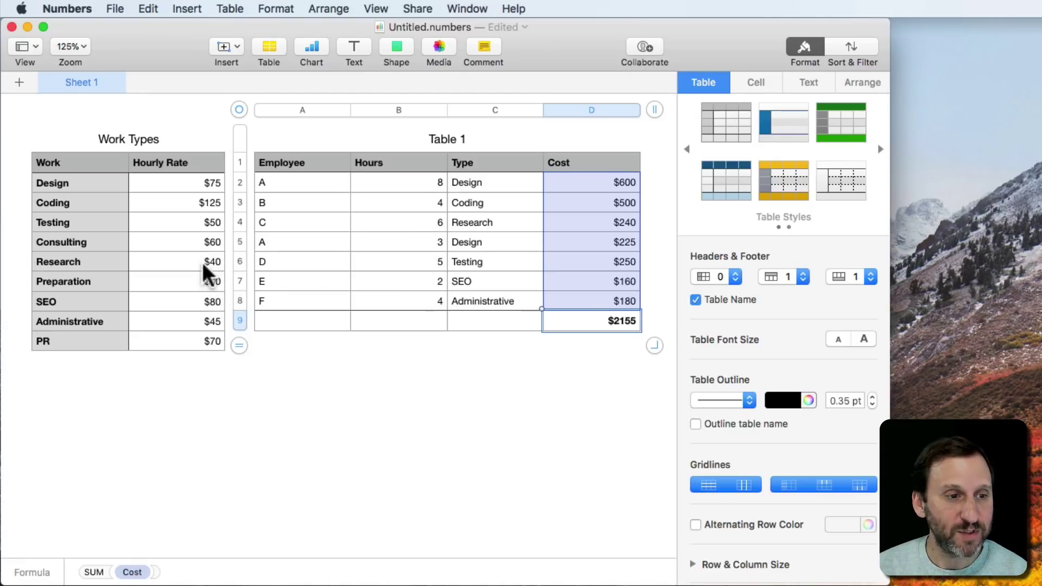
# Set the hourly rate for Testing in the Work Types table to 60.
pyautogui.click(213, 224)
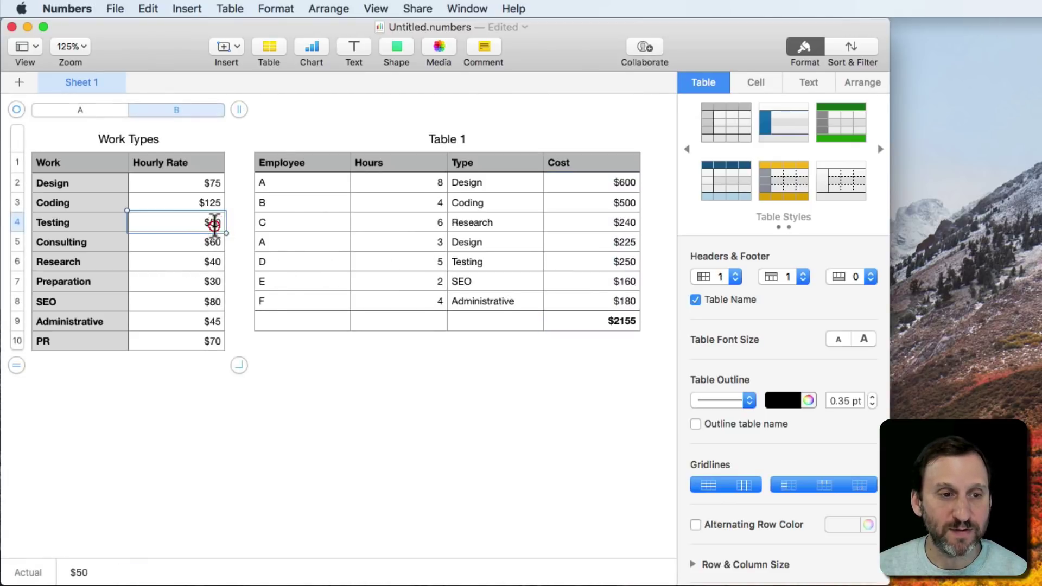
pyautogui.write('60')
pyautogui.press('Return')
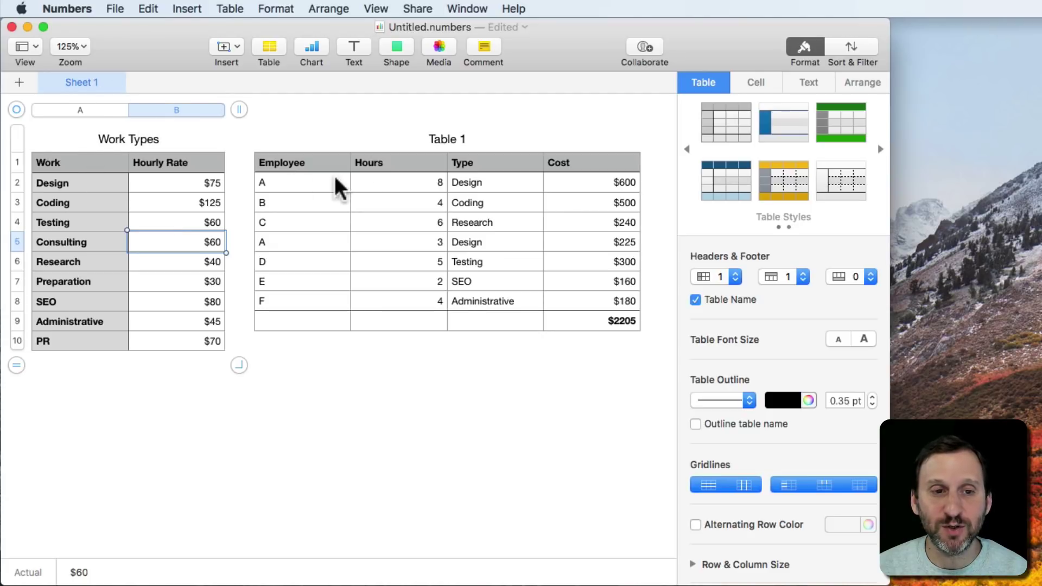
pyautogui.click(393, 161)
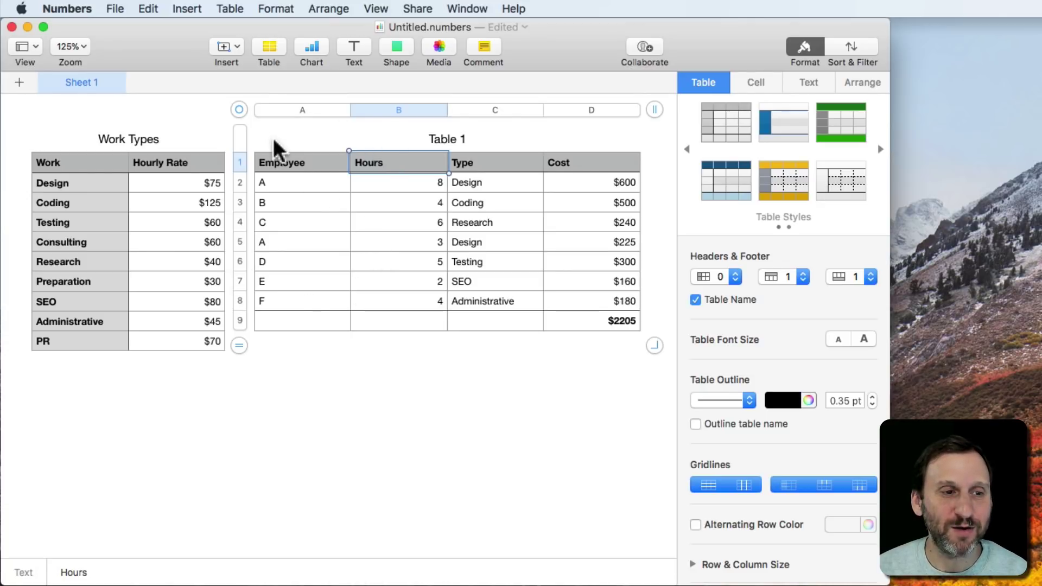
pyautogui.click(90, 183)
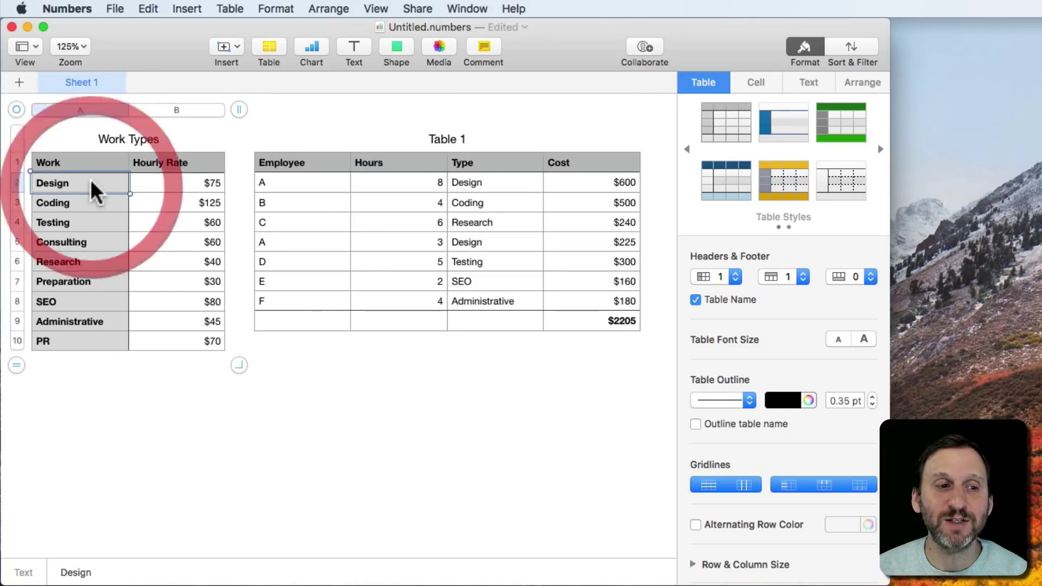